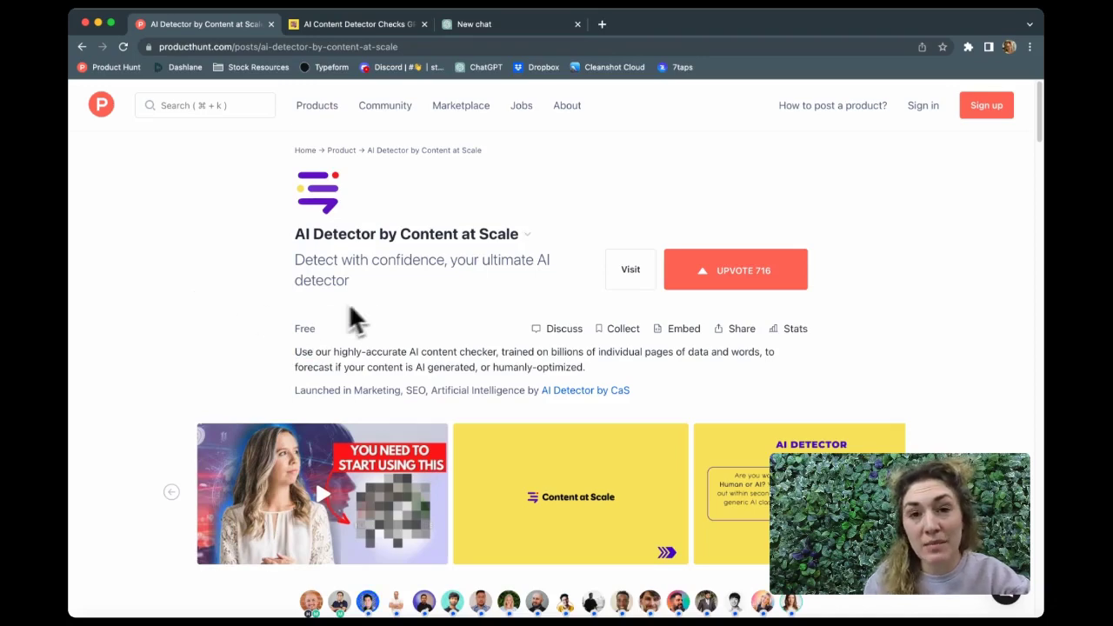
- Switch to the Content at Scale detector tab and scroll to its empty text box
{"action": "scroll", "coordinate": [392, 435], "scroll_direction": "down", "scroll_amount": 3}
{"action": "scroll", "coordinate": [392, 435], "scroll_direction": "up", "scroll_amount": 3}
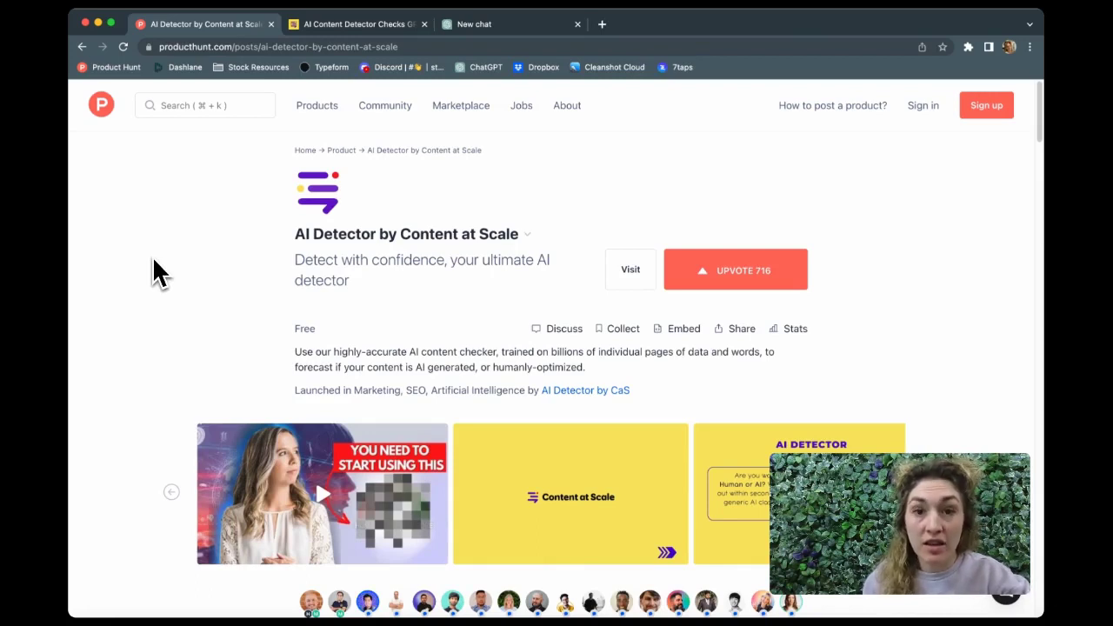
{"action": "left_click", "coordinate": [371, 35]}
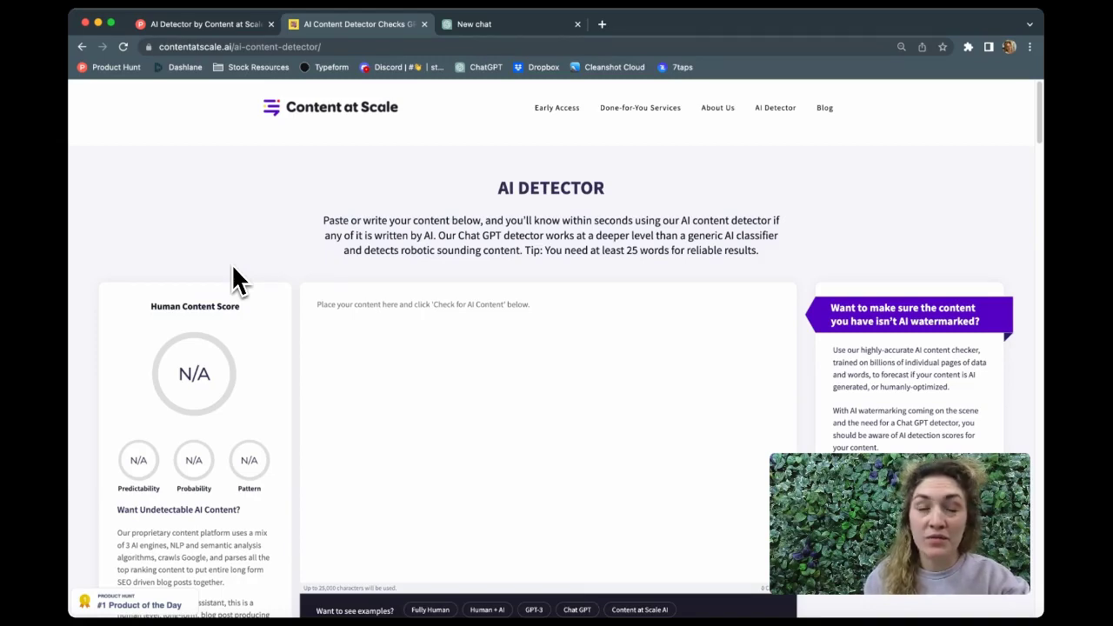
{"action": "scroll", "coordinate": [233, 269], "scroll_direction": "down", "scroll_amount": 2}
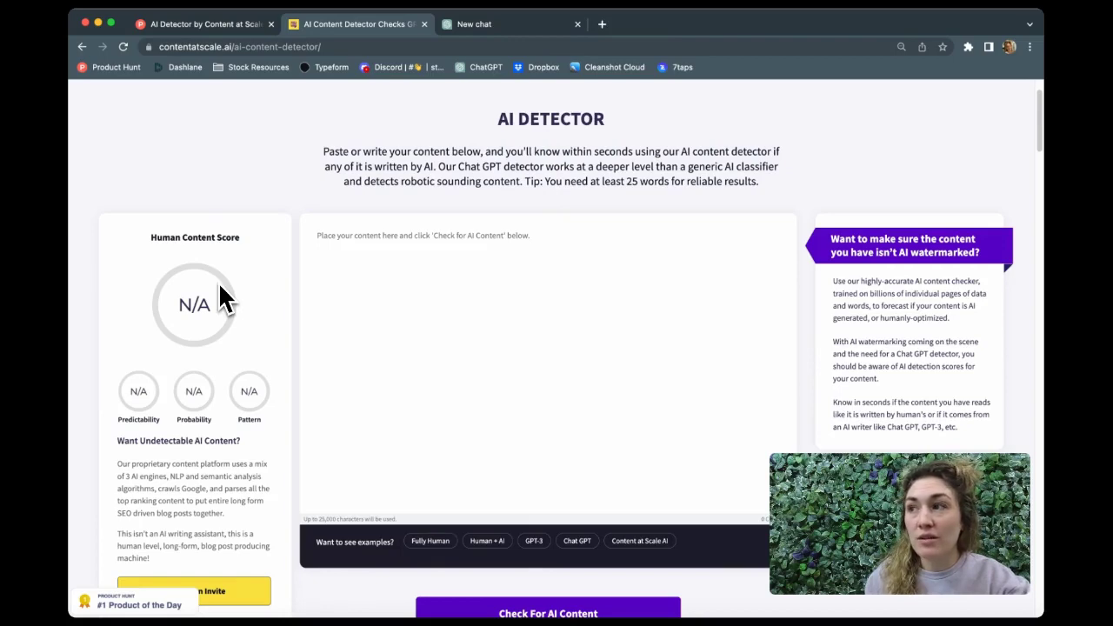
- Copy the full rise-of-AI essay from ChatGPT and focus the detector's empty text box
{"action": "left_click", "coordinate": [487, 26]}
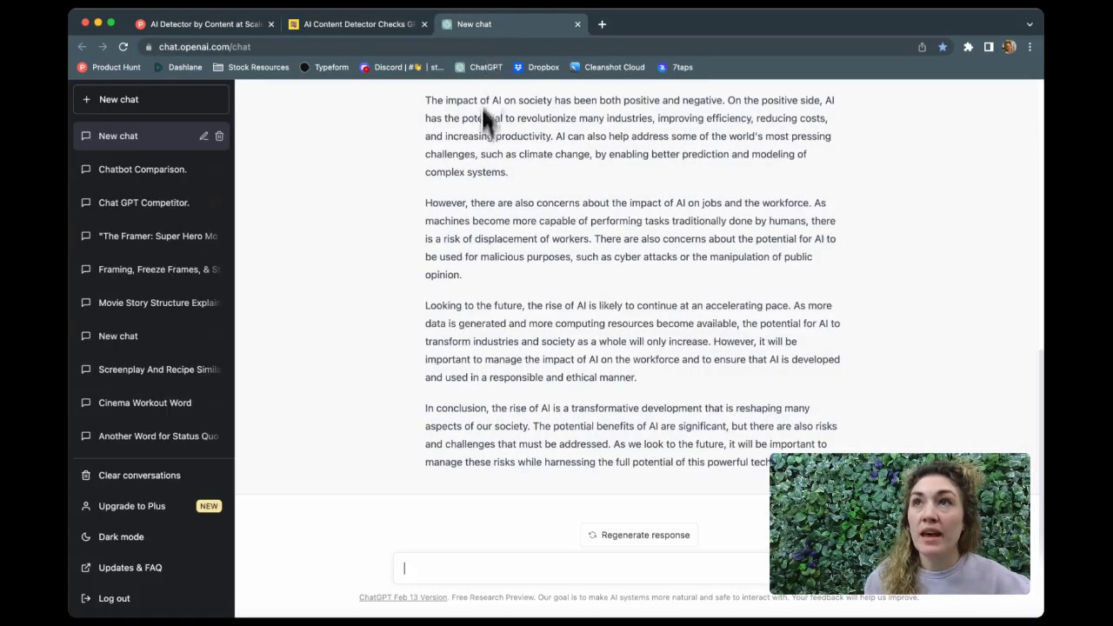
{"action": "scroll", "coordinate": [484, 300], "scroll_direction": "up", "scroll_amount": 10}
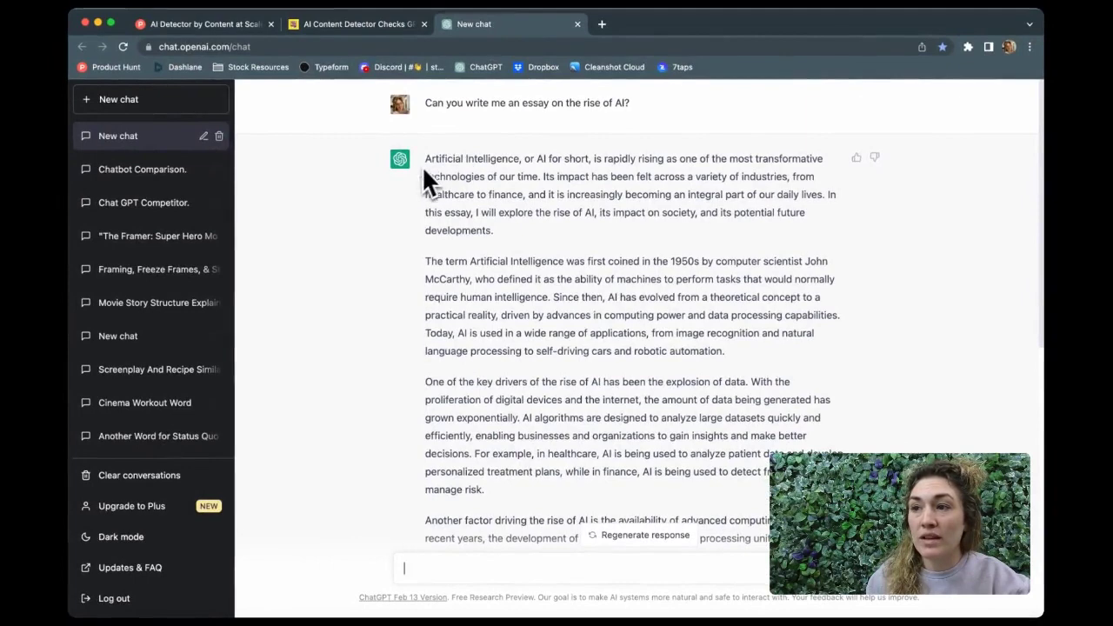
{"action": "left_click_drag", "start_coordinate": [426, 158], "coordinate": [765, 462]}
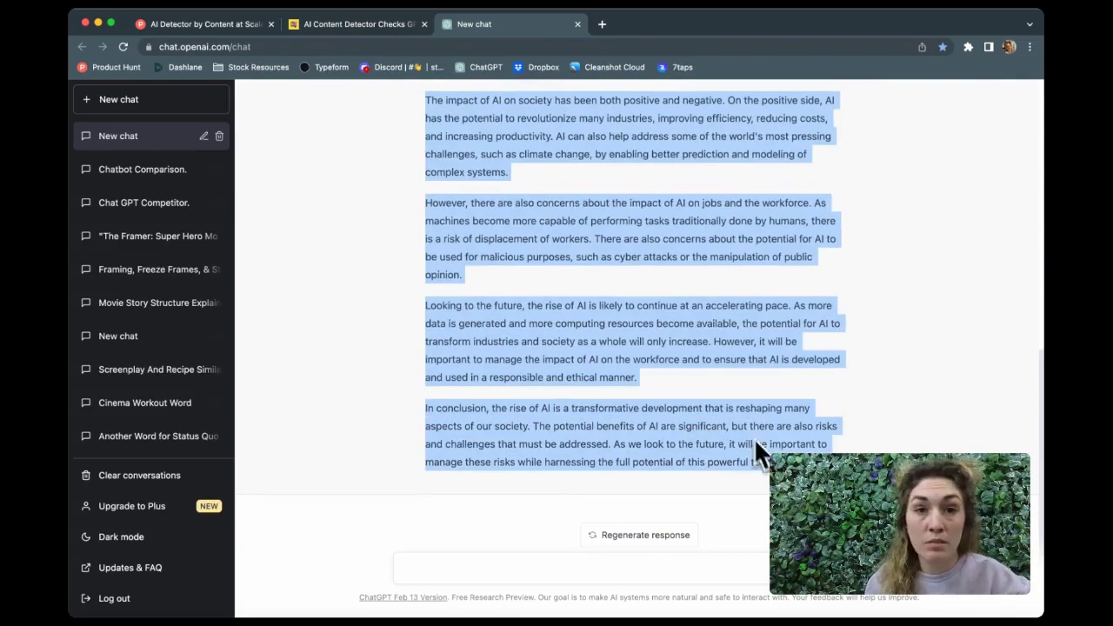
{"action": "left_click", "coordinate": [323, 24]}
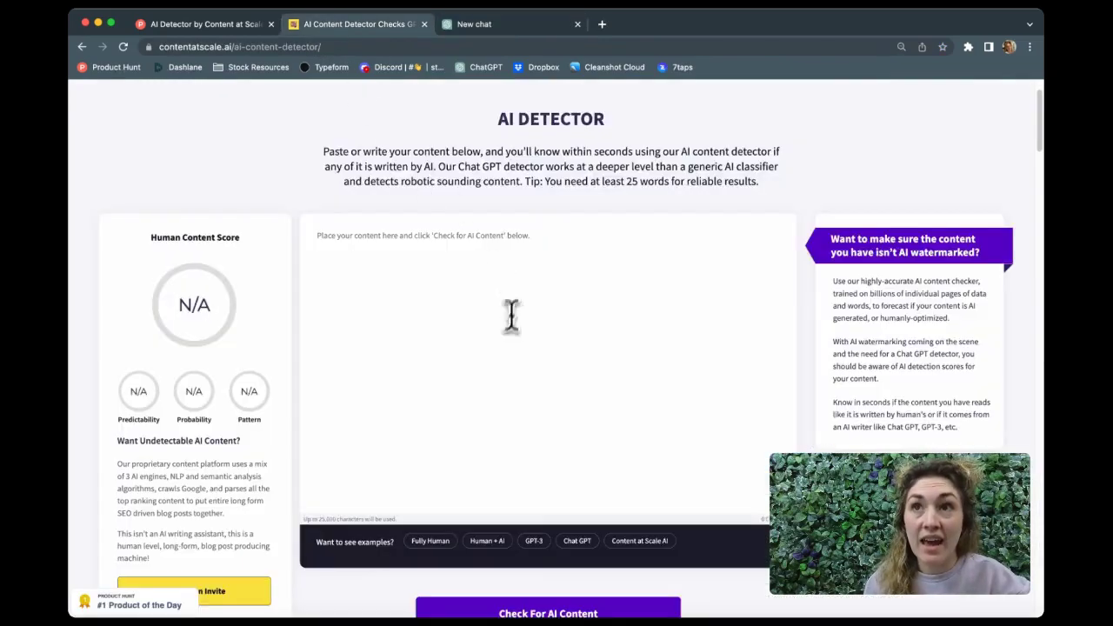
{"action": "left_click", "coordinate": [415, 252]}
- Paste the ChatGPT essay into the detector and run Check For AI Content
{"action": "key", "text": "cmd+v"}
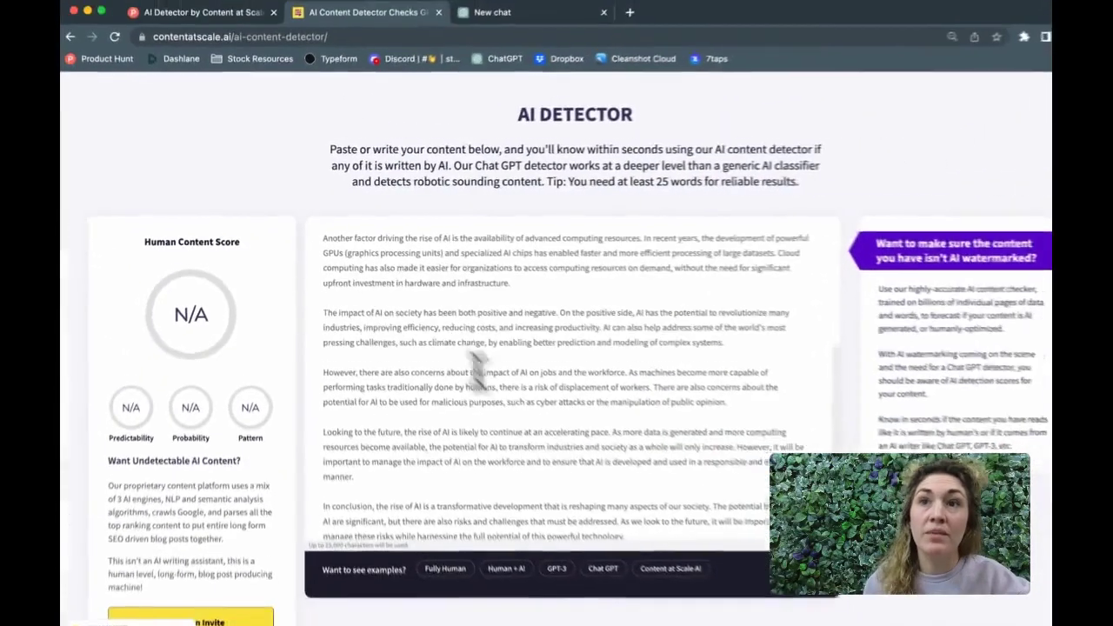
{"action": "scroll", "coordinate": [477, 361], "scroll_direction": "down", "scroll_amount": 3}
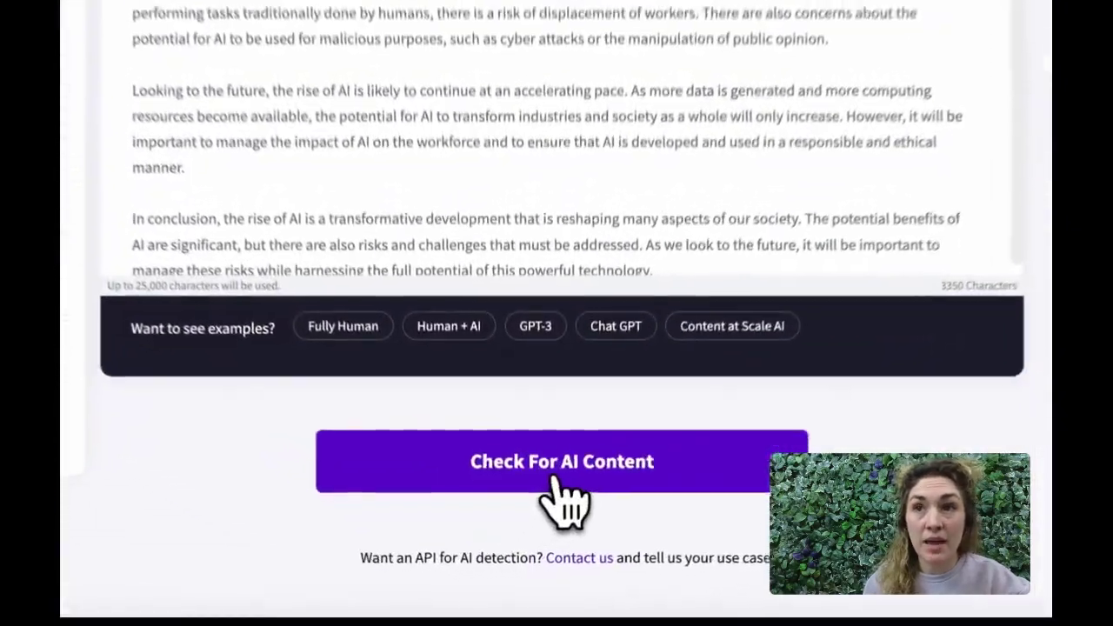
{"action": "left_click", "coordinate": [550, 469]}
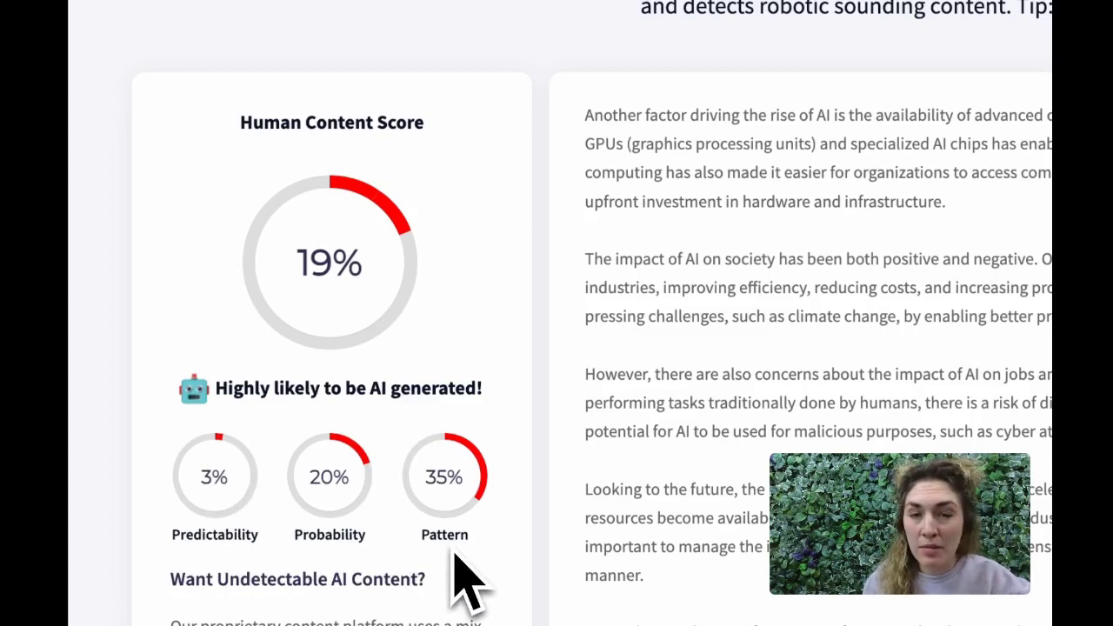
- Review the highlighted result: 19% human, highly likely AI generated
{"action": "mouse_move", "coordinate": [962, 339]}
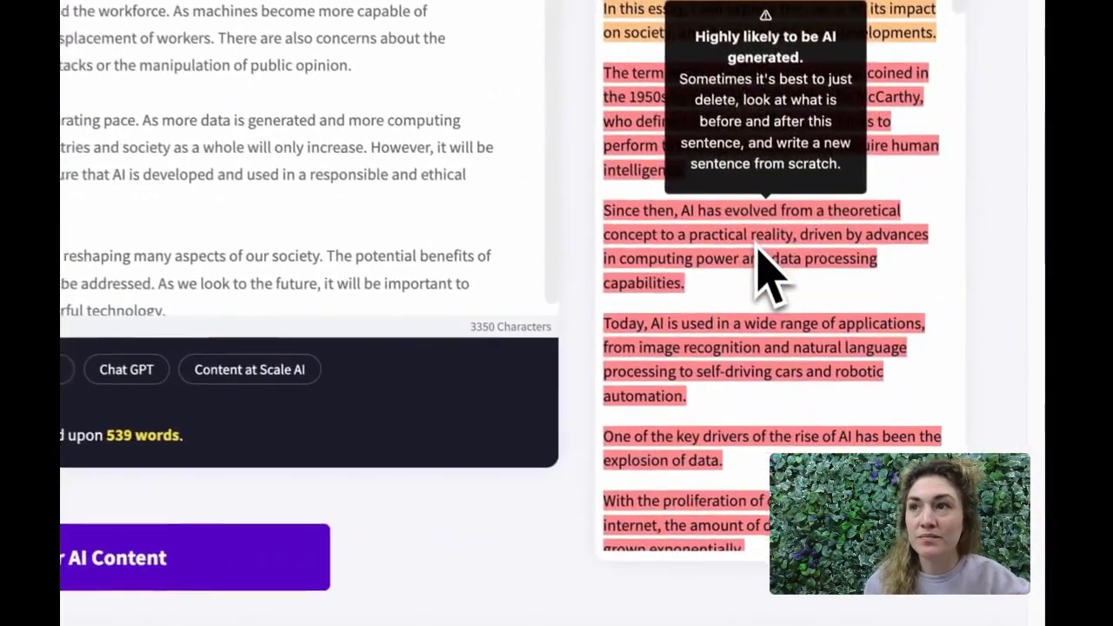
{"action": "scroll", "coordinate": [763, 404], "scroll_direction": "down", "scroll_amount": 2}
{"action": "scroll", "coordinate": [762, 404], "scroll_direction": "down", "scroll_amount": 3}
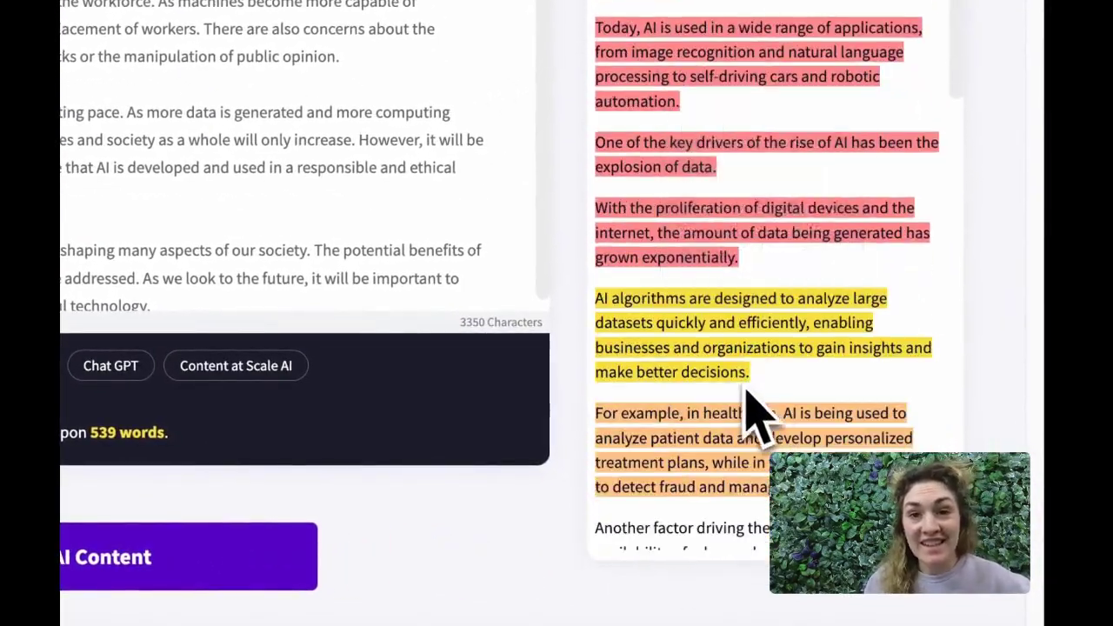
{"action": "mouse_move", "coordinate": [713, 467]}
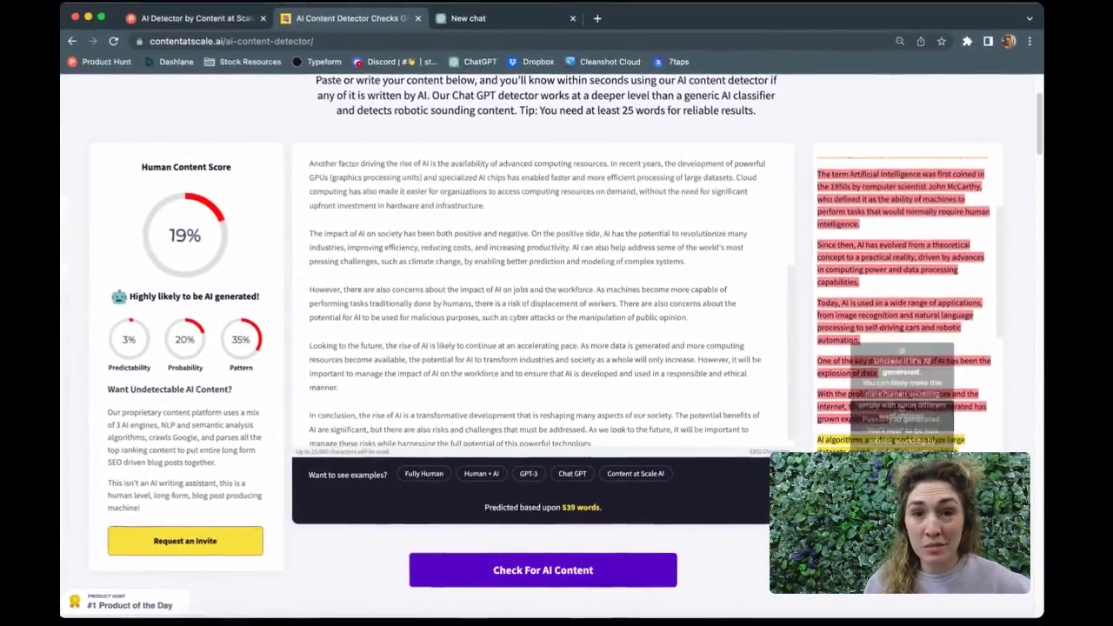
{"action": "mouse_move", "coordinate": [660, 260]}
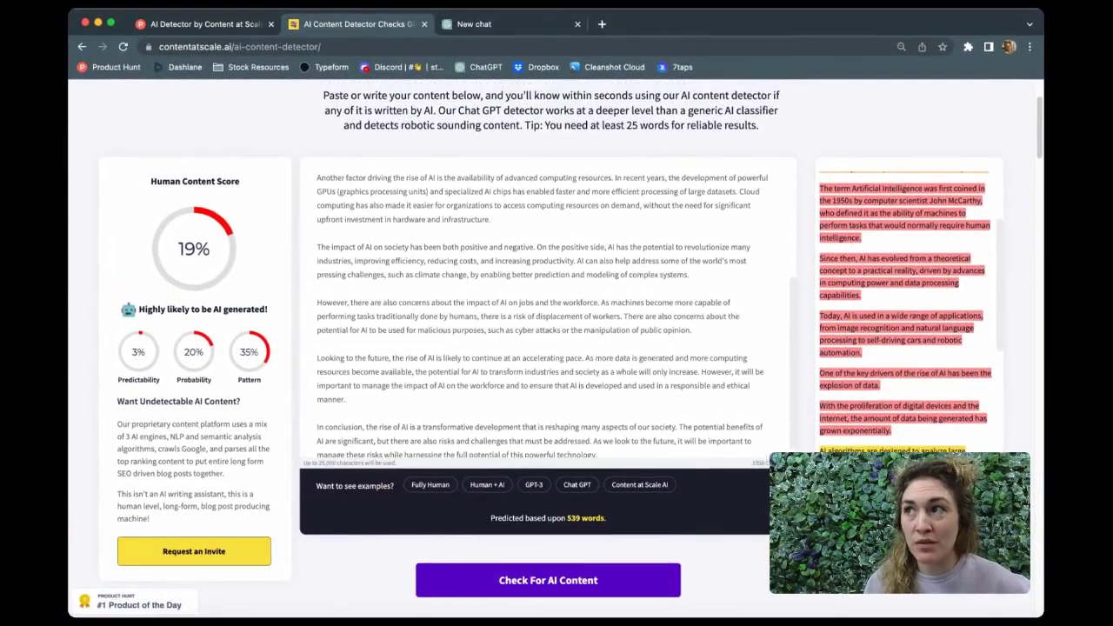
{"action": "key", "text": "ctrl+Tab"}
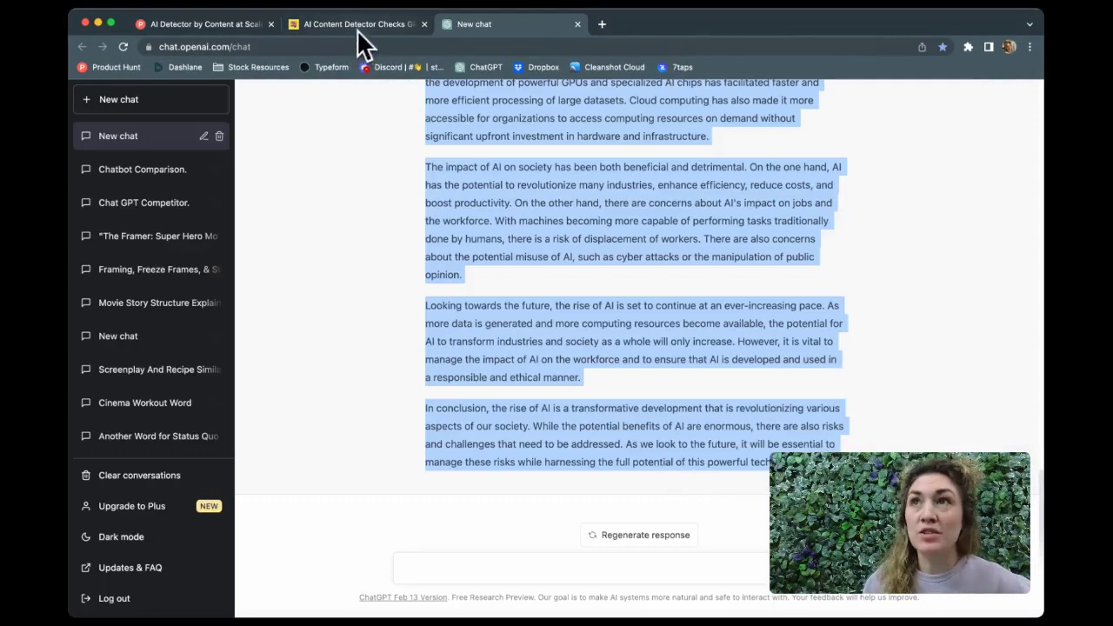
- Find ChatGPT's humanized rewrite opening 'Artificial Intelligence, or AI, is undoubtedly one of the most groundbreaking...'
{"action": "scroll", "coordinate": [514, 281], "scroll_direction": "up", "scroll_amount": 1}
{"action": "scroll", "coordinate": [514, 280], "scroll_direction": "down", "scroll_amount": 5}
{"action": "left_click", "coordinate": [511, 339]}
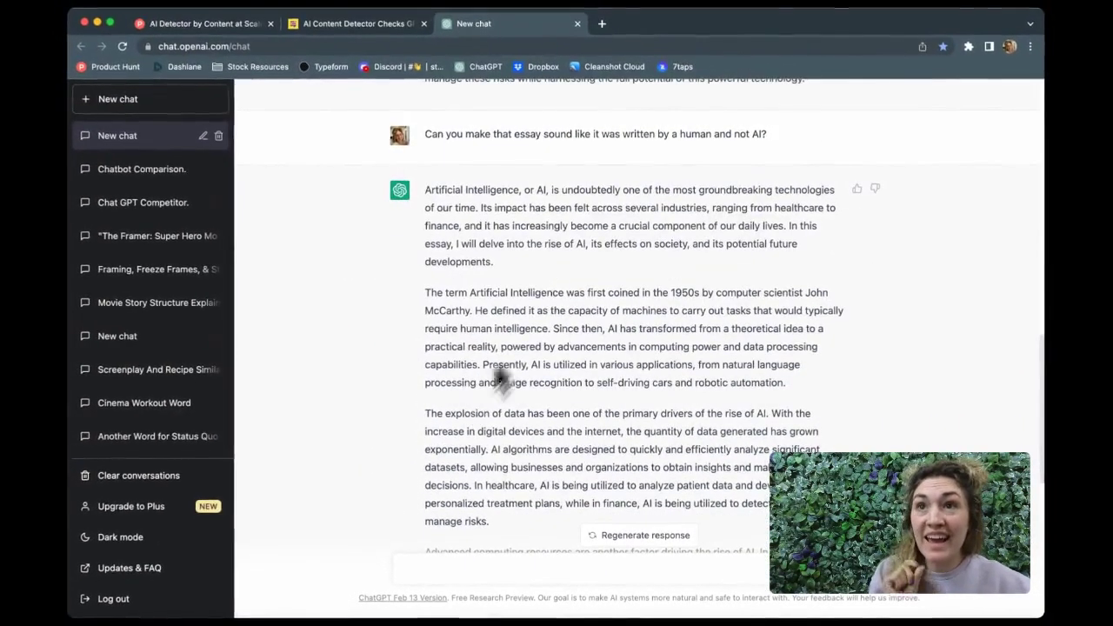
{"action": "left_click", "coordinate": [366, 26]}
- Replace the detector text with the humanized rewrite and check it, scoring 47% human
{"action": "left_click", "coordinate": [422, 378]}
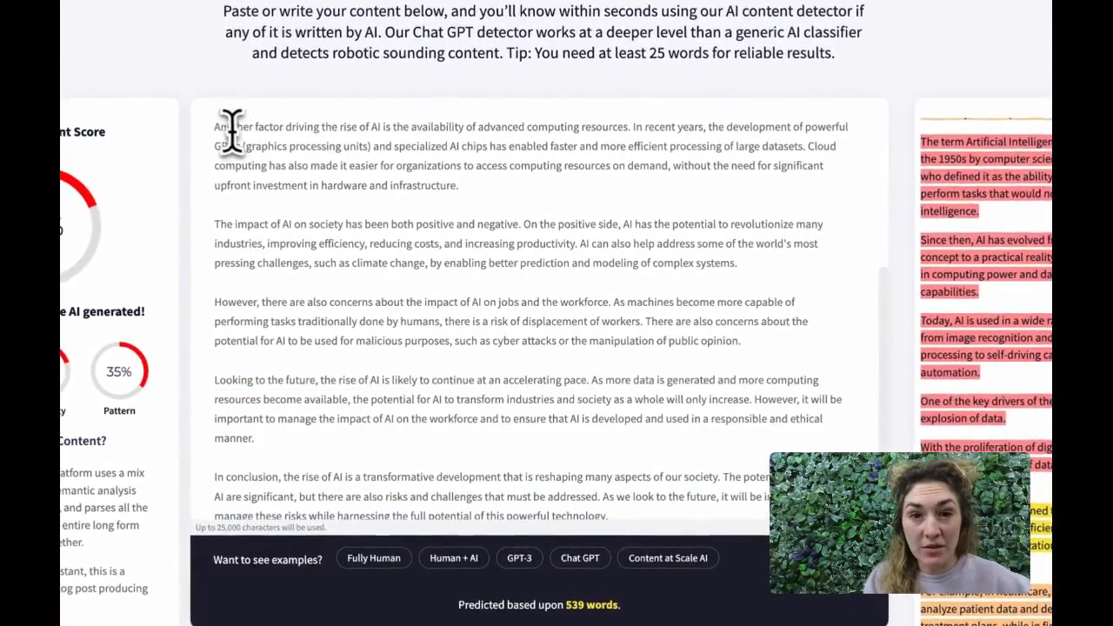
{"action": "left_click_drag", "start_coordinate": [212, 130], "coordinate": [713, 514]}
{"action": "key", "text": "ctrl+v"}
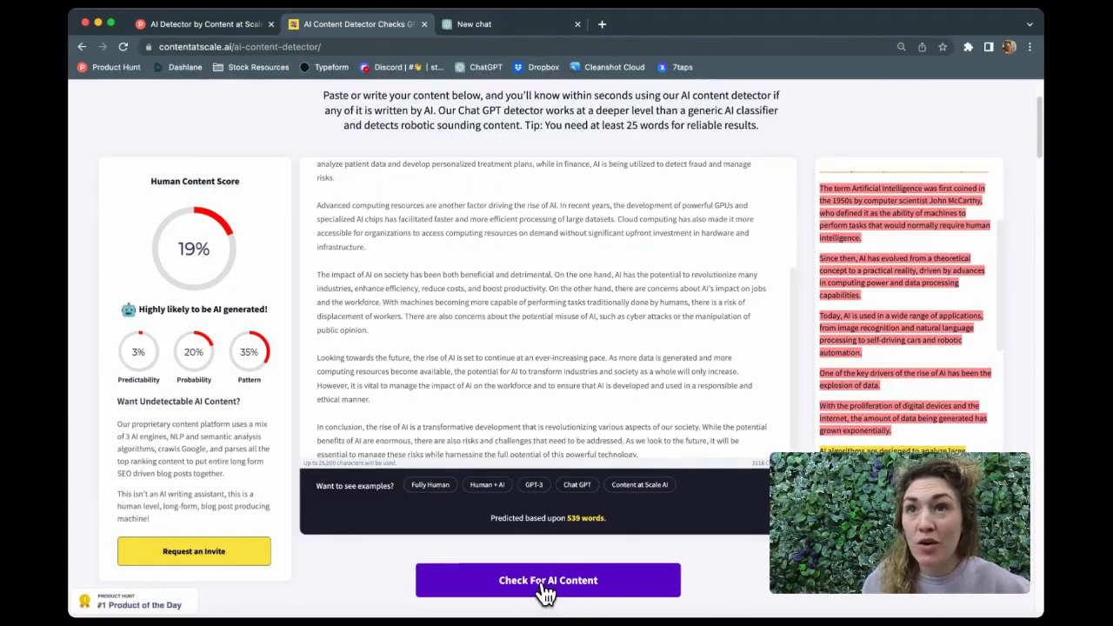
{"action": "left_click", "coordinate": [535, 581]}
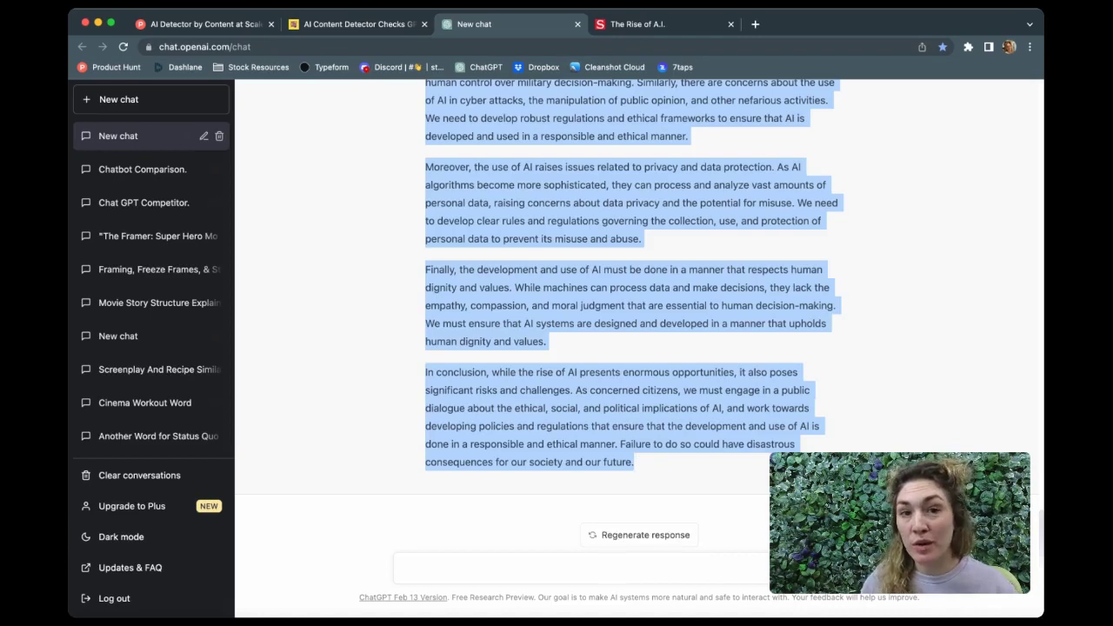
- Scroll up to ChatGPT's concerned-citizen newspaper editorial version of the essay
{"action": "scroll", "coordinate": [730, 416], "scroll_direction": "up", "scroll_amount": 10}
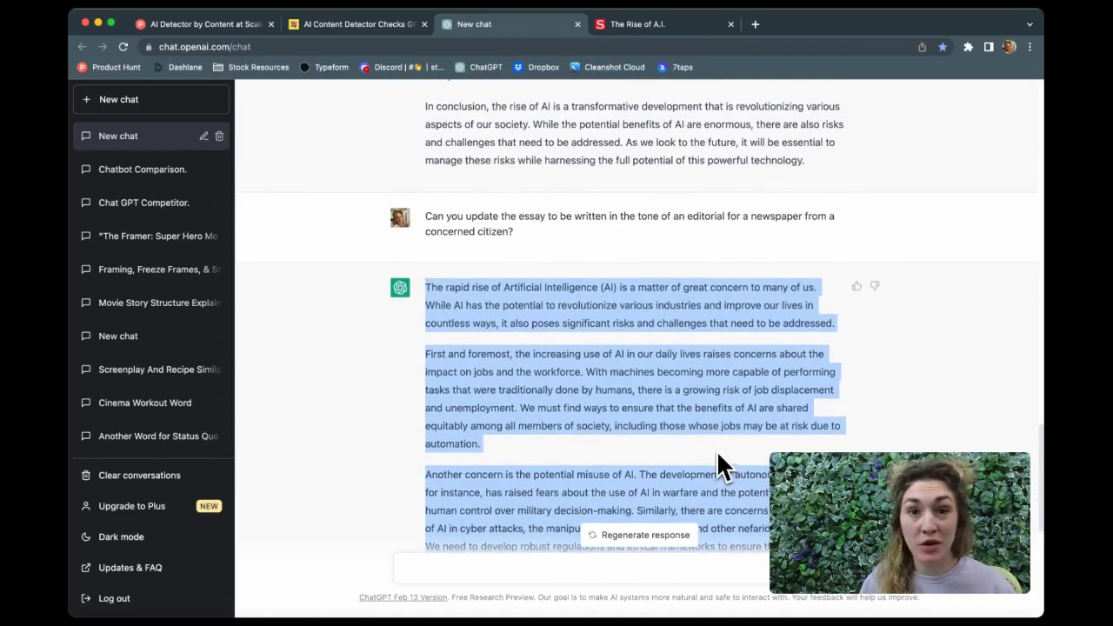
{"action": "left_click", "coordinate": [714, 453]}
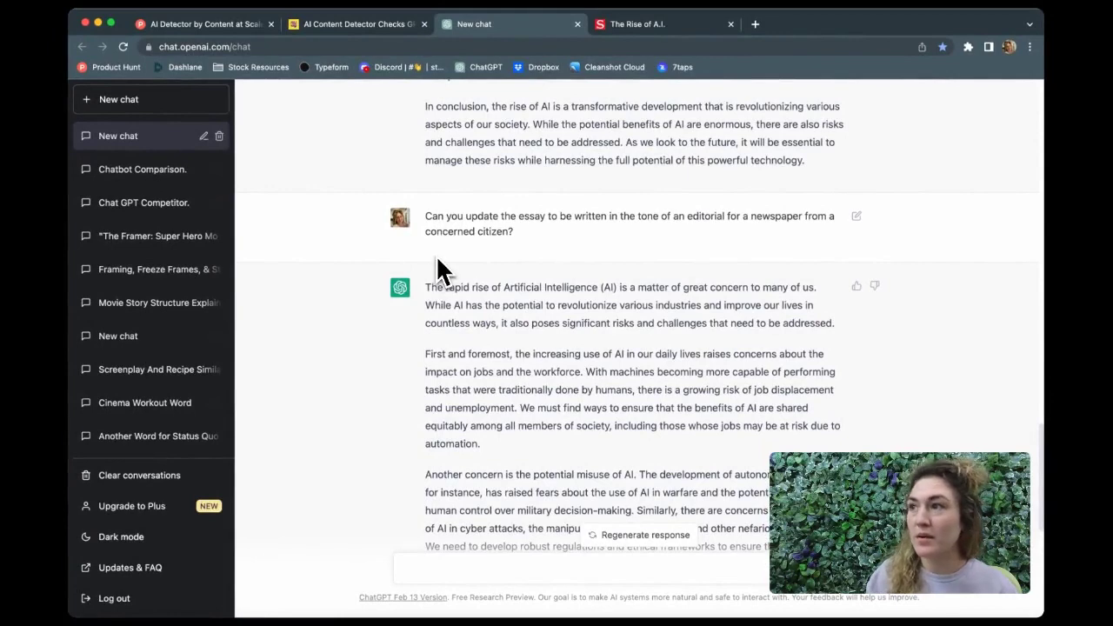
- Replace the detector text with the editorial essay and run Check For AI Content
{"action": "left_click", "coordinate": [324, 27]}
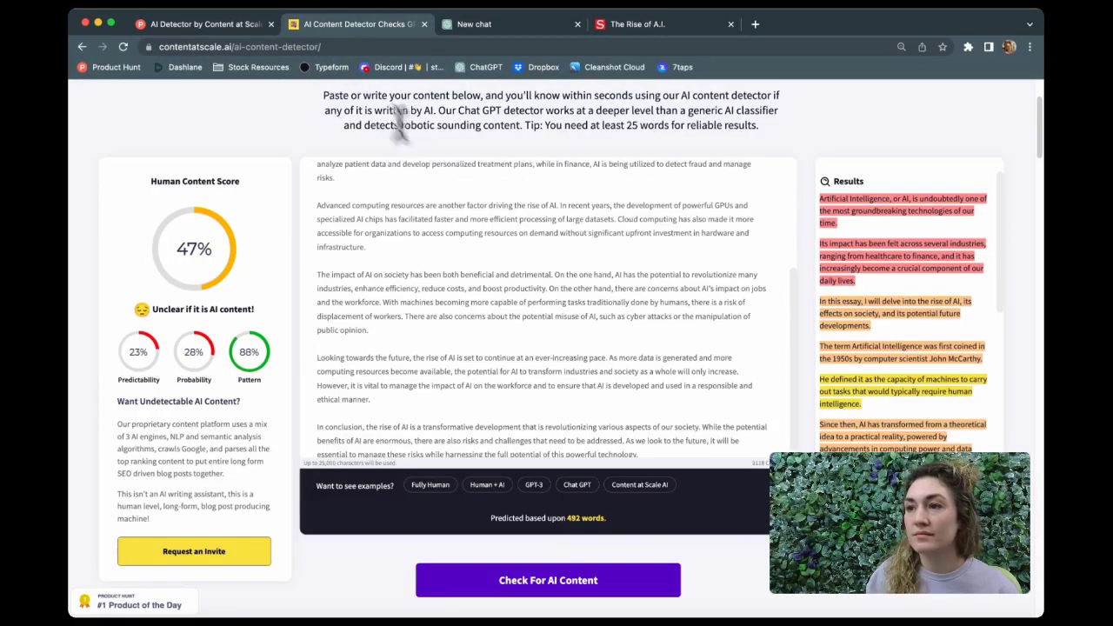
{"action": "scroll", "coordinate": [396, 324], "scroll_direction": "up", "scroll_amount": 5}
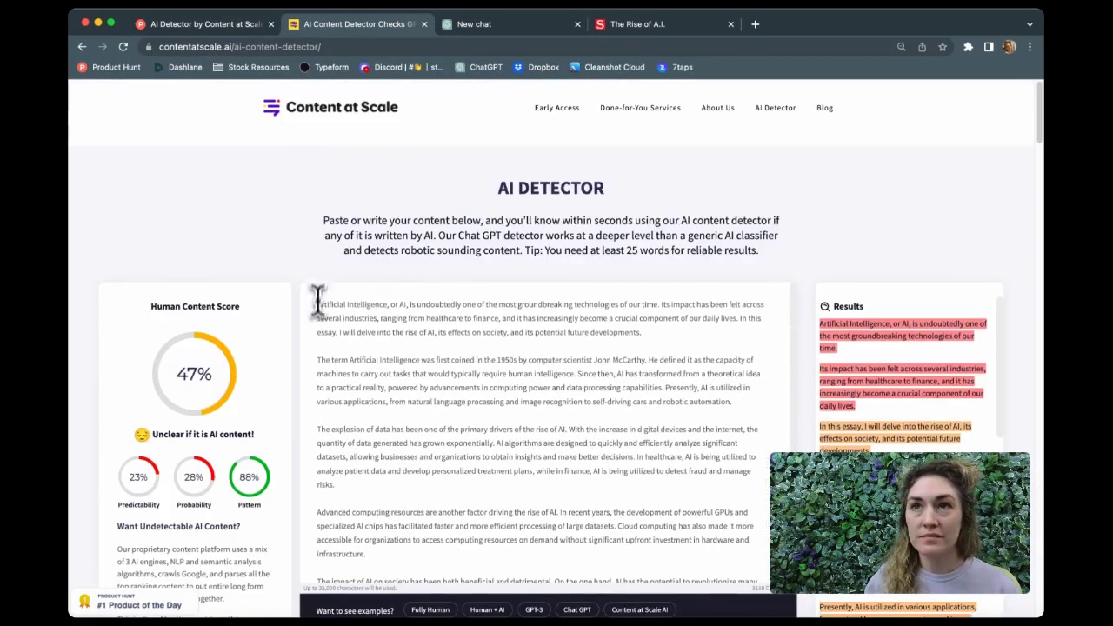
{"action": "left_click_drag", "start_coordinate": [315, 304], "coordinate": [733, 579]}
{"action": "key", "text": "BackSpace"}
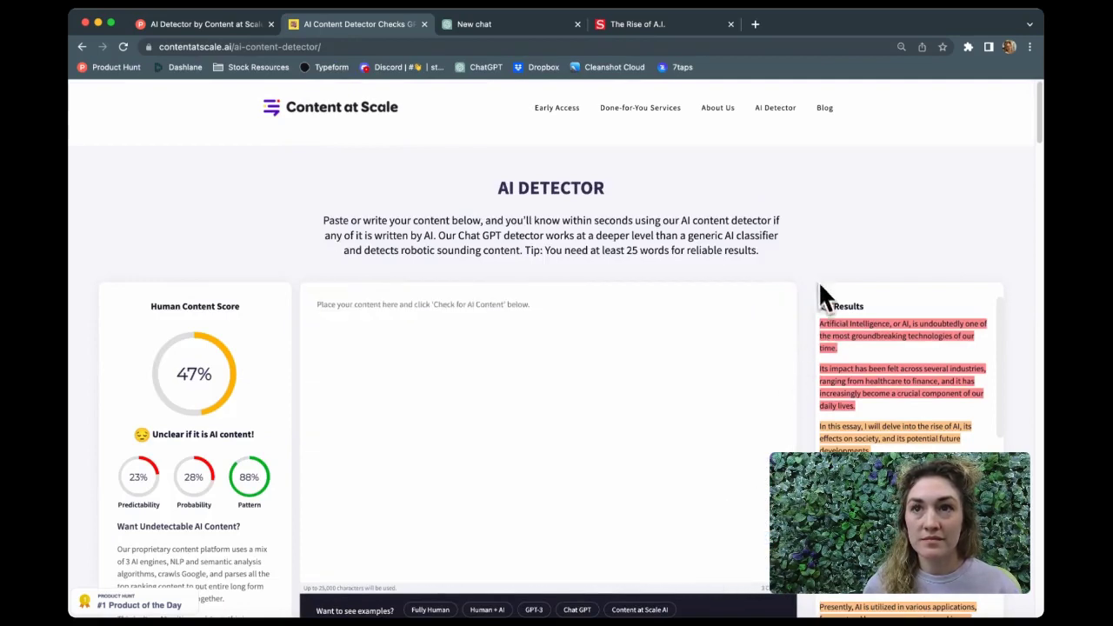
{"action": "type", "text": "v"}
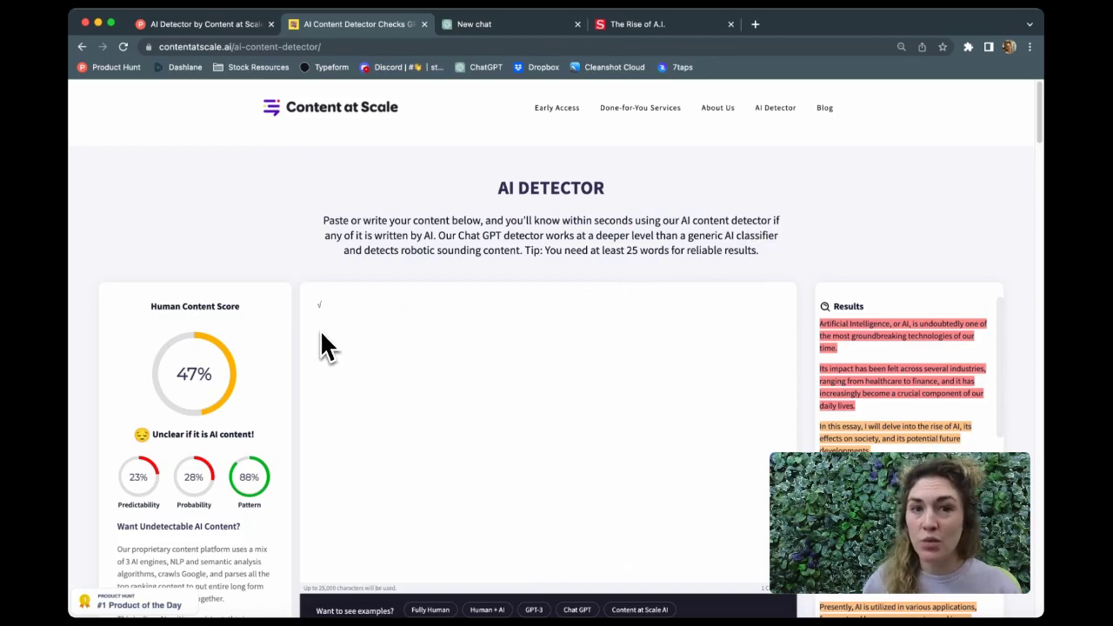
{"action": "key", "text": "ctrl+v"}
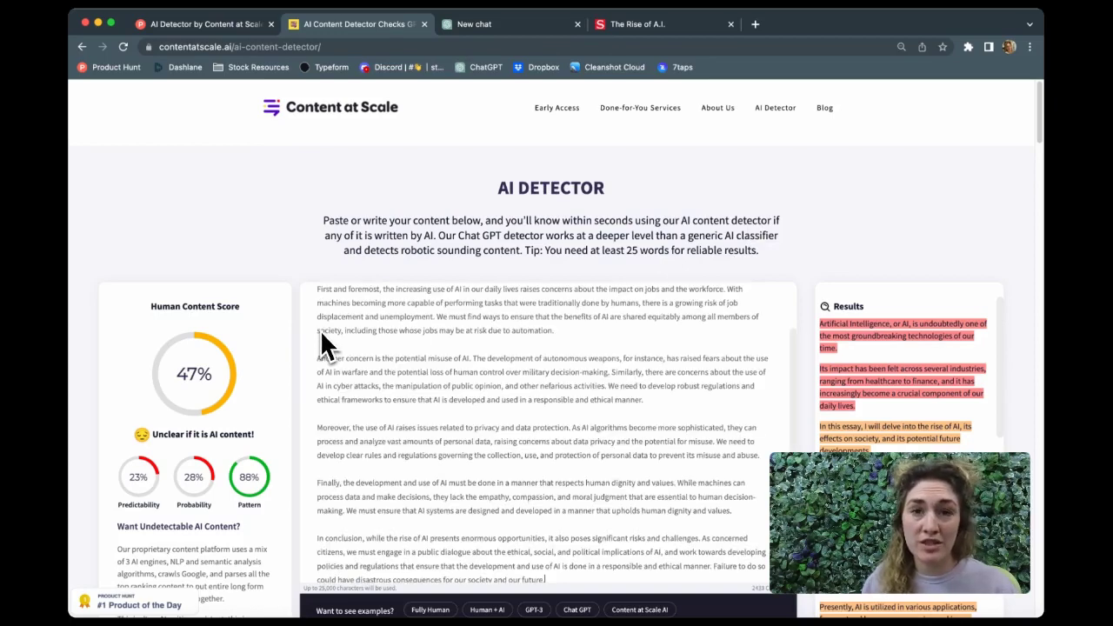
{"action": "scroll", "coordinate": [818, 291], "scroll_direction": "down", "scroll_amount": 3}
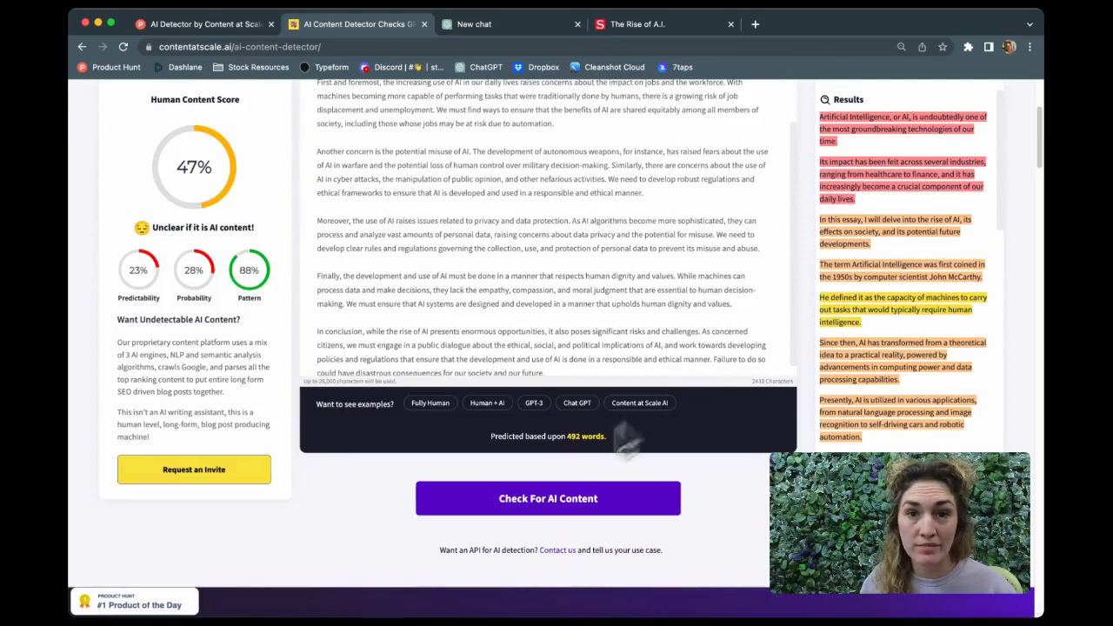
{"action": "left_click", "coordinate": [536, 513]}
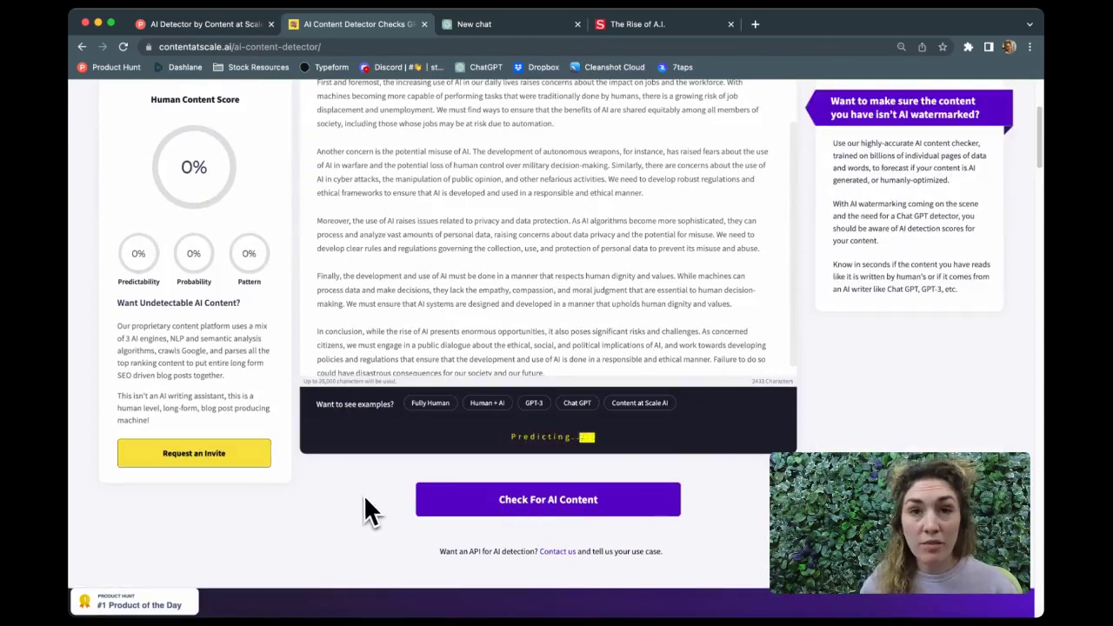
- Note the 33% human, likely AI result, then clear the text box
{"action": "scroll", "coordinate": [362, 521], "scroll_direction": "up", "scroll_amount": 1}
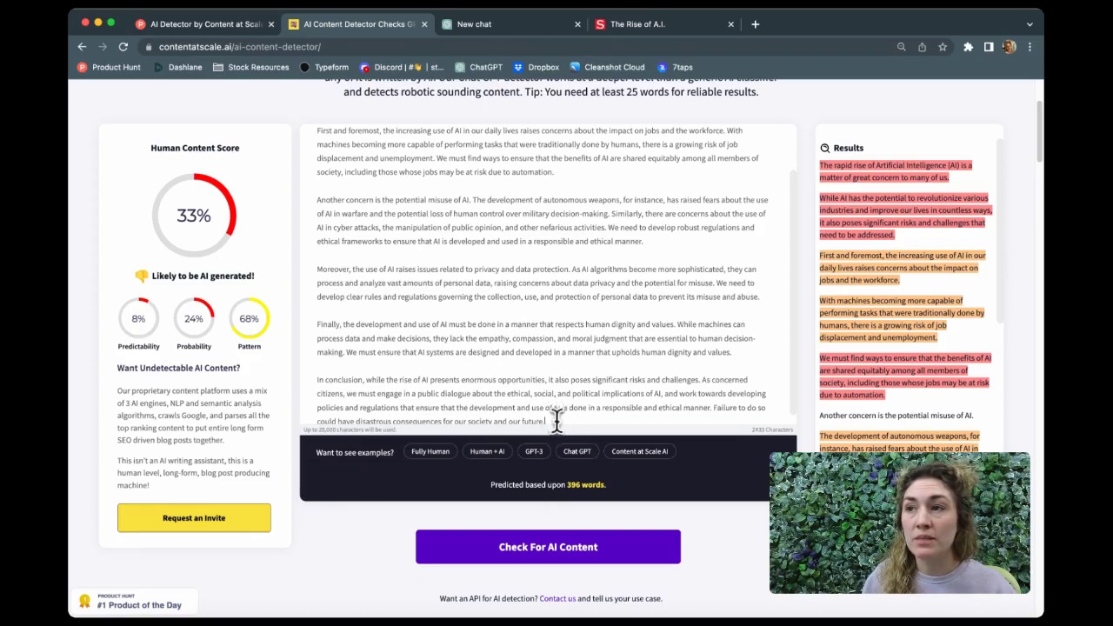
{"action": "key", "text": "super+a"}
{"action": "scroll", "coordinate": [299, 87], "scroll_direction": "up", "scroll_amount": 1}
{"action": "key", "text": "BackSpace"}
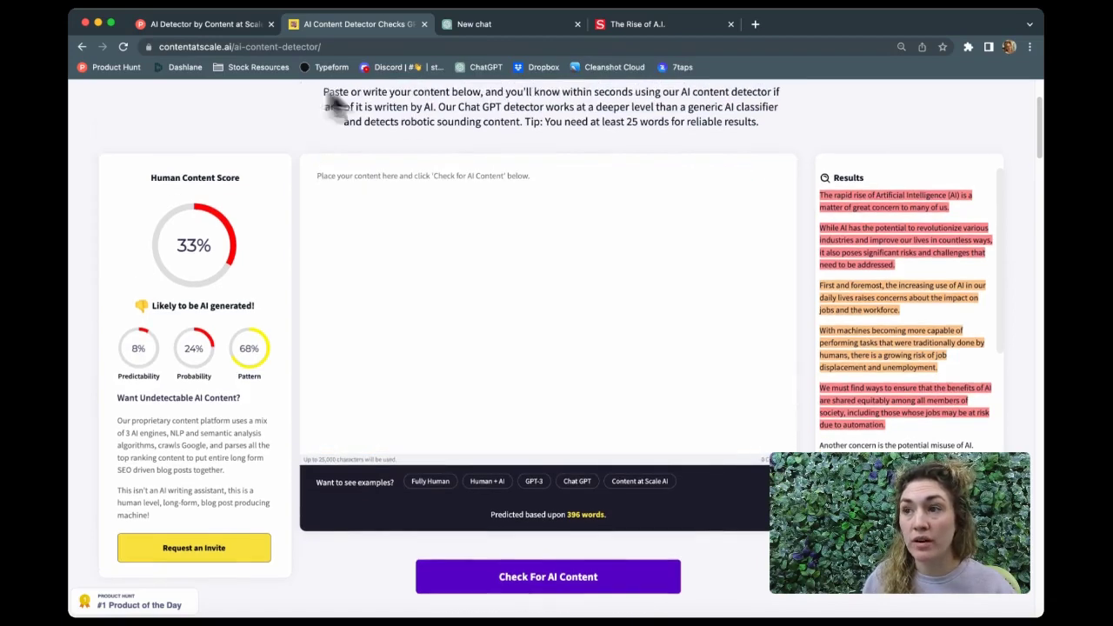
- Select and copy the body of Scholastic Upfront's article 'The Rise of A.I.'
{"action": "left_click", "coordinate": [640, 25]}
{"action": "scroll", "coordinate": [526, 174], "scroll_direction": "up", "scroll_amount": 3}
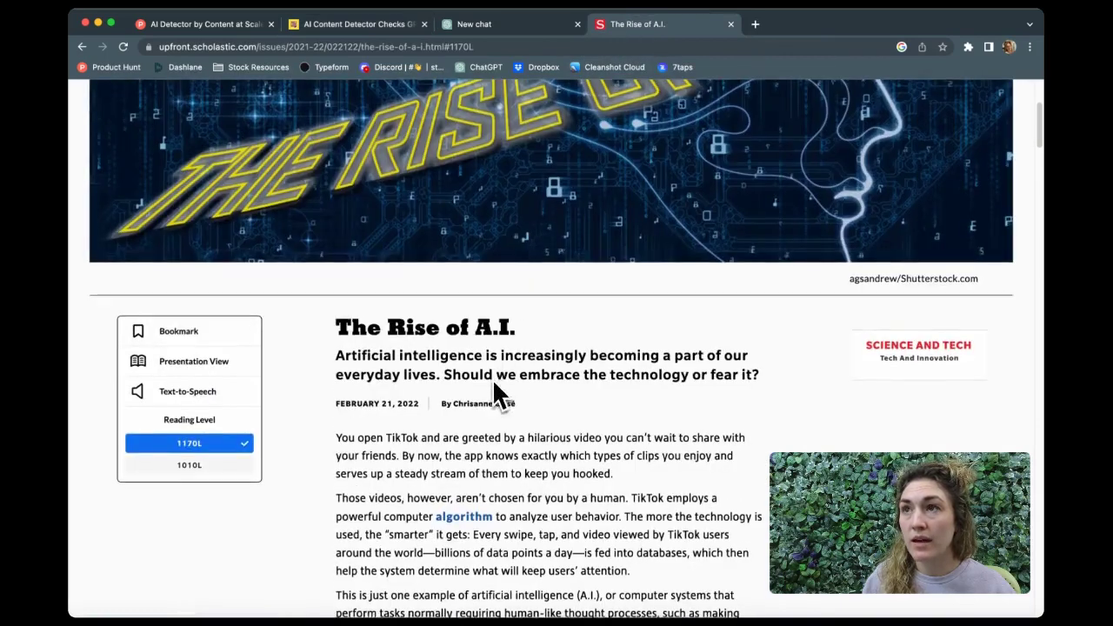
{"action": "scroll", "coordinate": [492, 379], "scroll_direction": "down", "scroll_amount": 4}
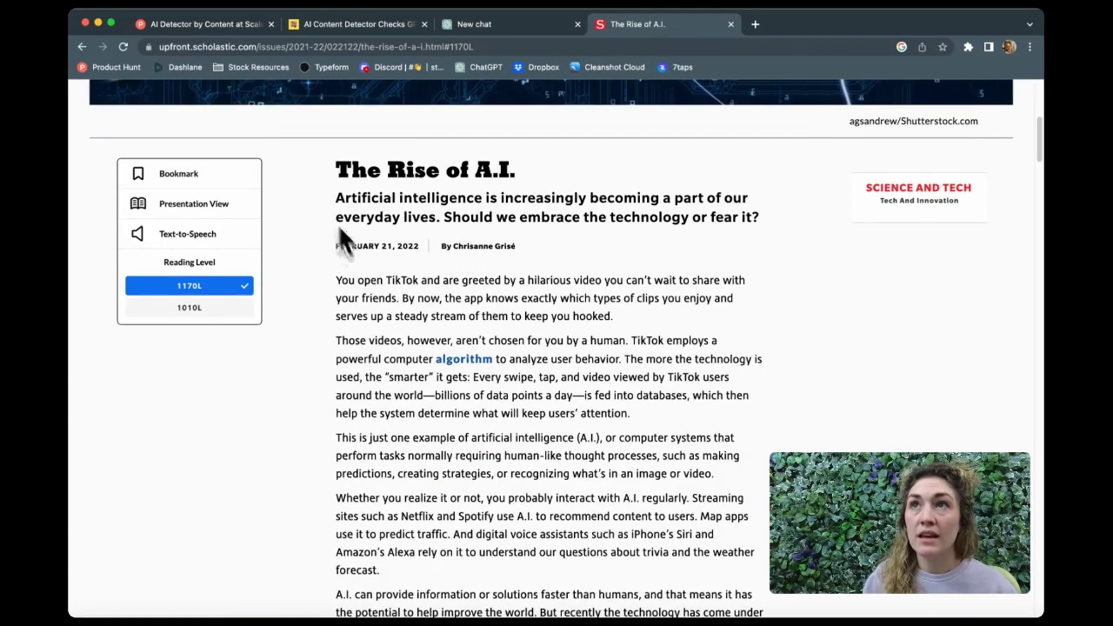
{"action": "left_click_drag", "start_coordinate": [327, 283], "coordinate": [502, 393]}
{"action": "scroll", "coordinate": [643, 549], "scroll_direction": "down", "scroll_amount": 15}
{"action": "scroll", "coordinate": [647, 496], "scroll_direction": "down", "scroll_amount": 10}
{"action": "scroll", "coordinate": [653, 500], "scroll_direction": "down", "scroll_amount": 15}
{"action": "scroll", "coordinate": [656, 484], "scroll_direction": "down", "scroll_amount": 5}
{"action": "scroll", "coordinate": [664, 486], "scroll_direction": "up", "scroll_amount": 4}
{"action": "scroll", "coordinate": [659, 488], "scroll_direction": "up", "scroll_amount": 2}
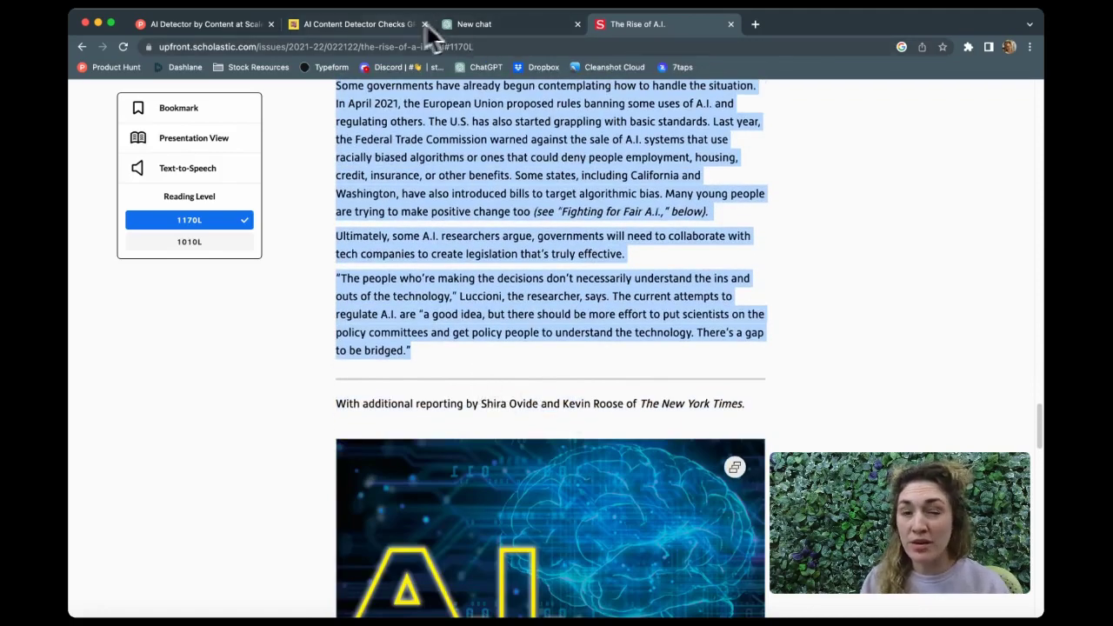
- Paste the article into the empty detector box and run Check For AI Content
{"action": "left_click", "coordinate": [385, 26]}
{"action": "left_click", "coordinate": [409, 198]}
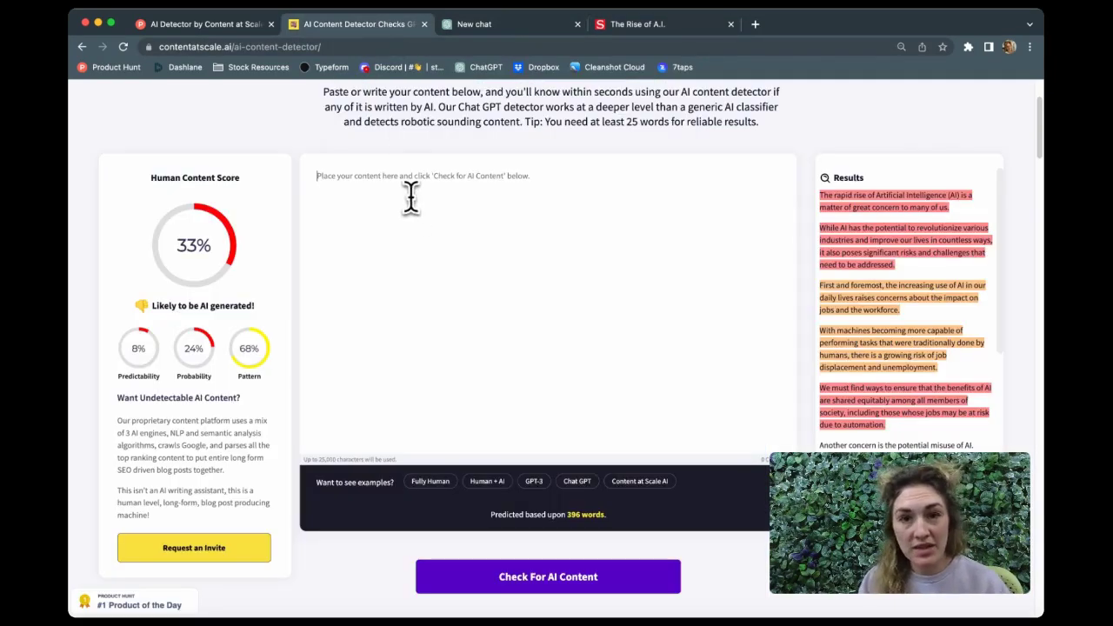
{"action": "key", "text": "super+v"}
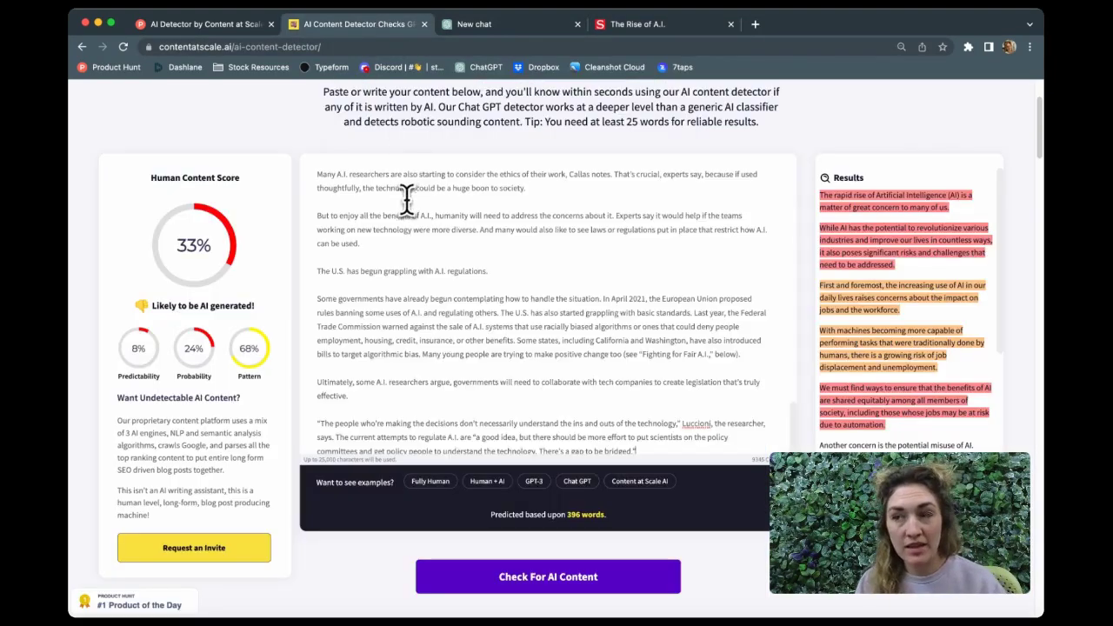
{"action": "left_click", "coordinate": [585, 587]}
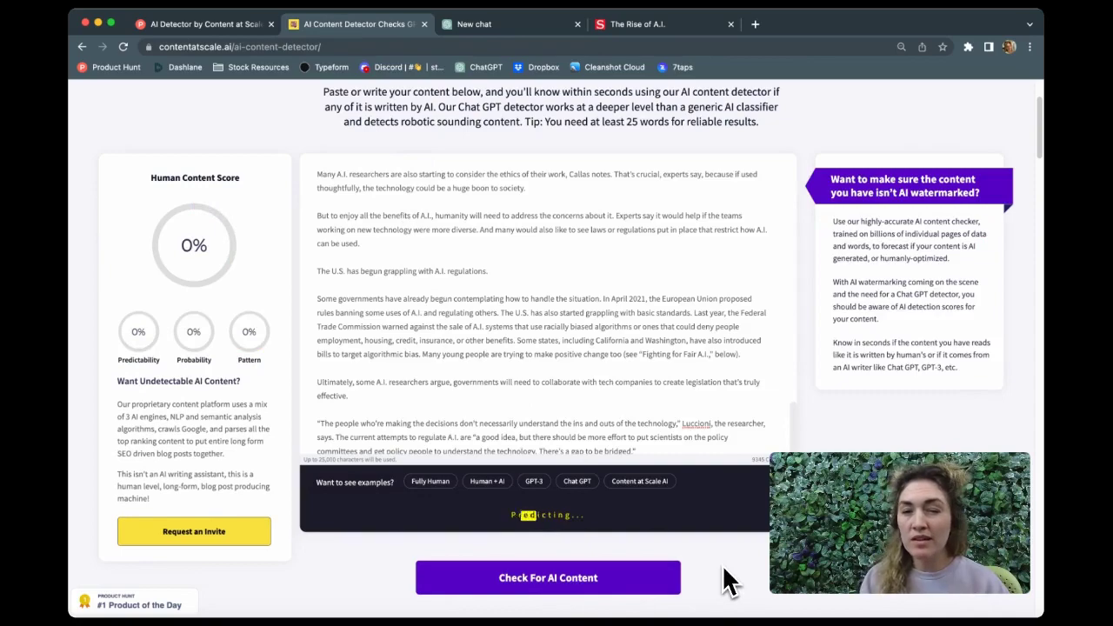